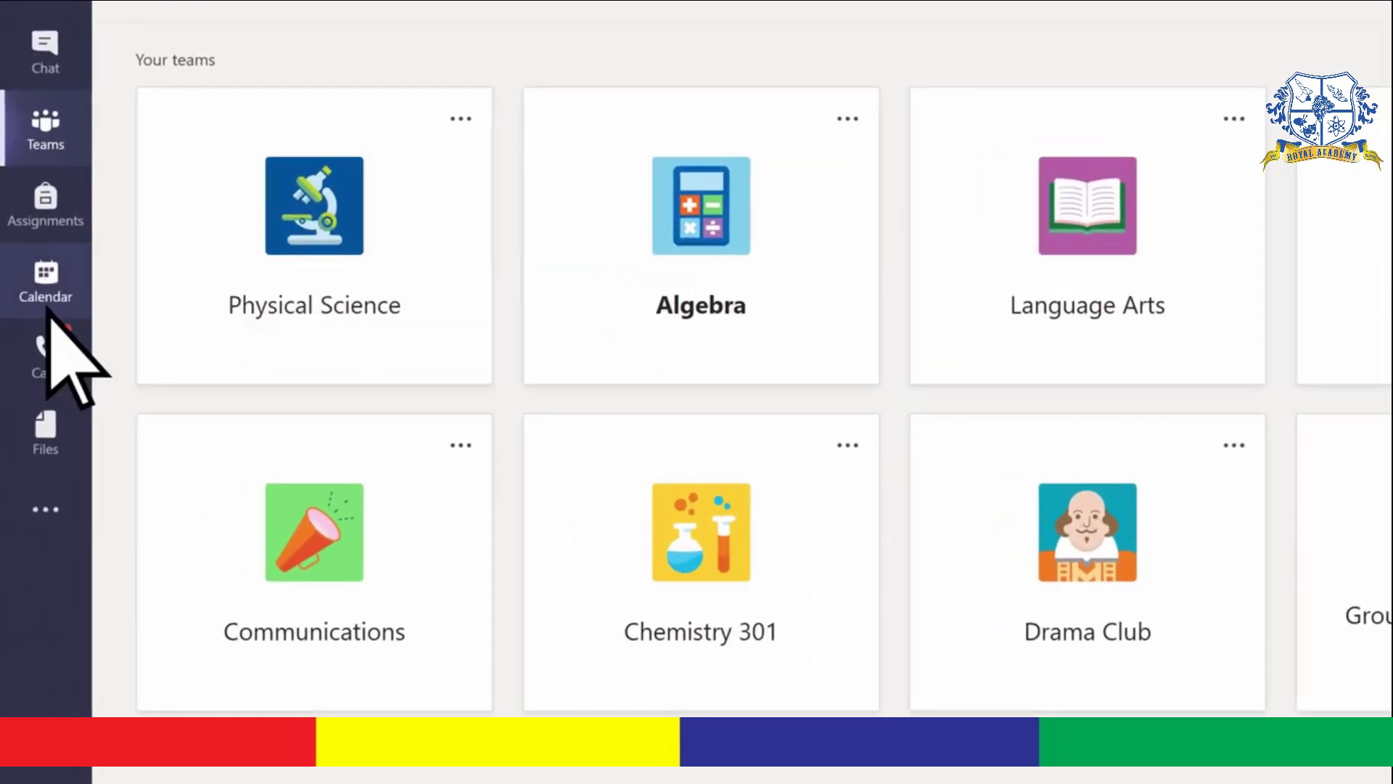
Join the Monday Class Period 1 meeting from the calendar with camera off and microphone on, and open the meeting's additional options.
left_click(47, 309)
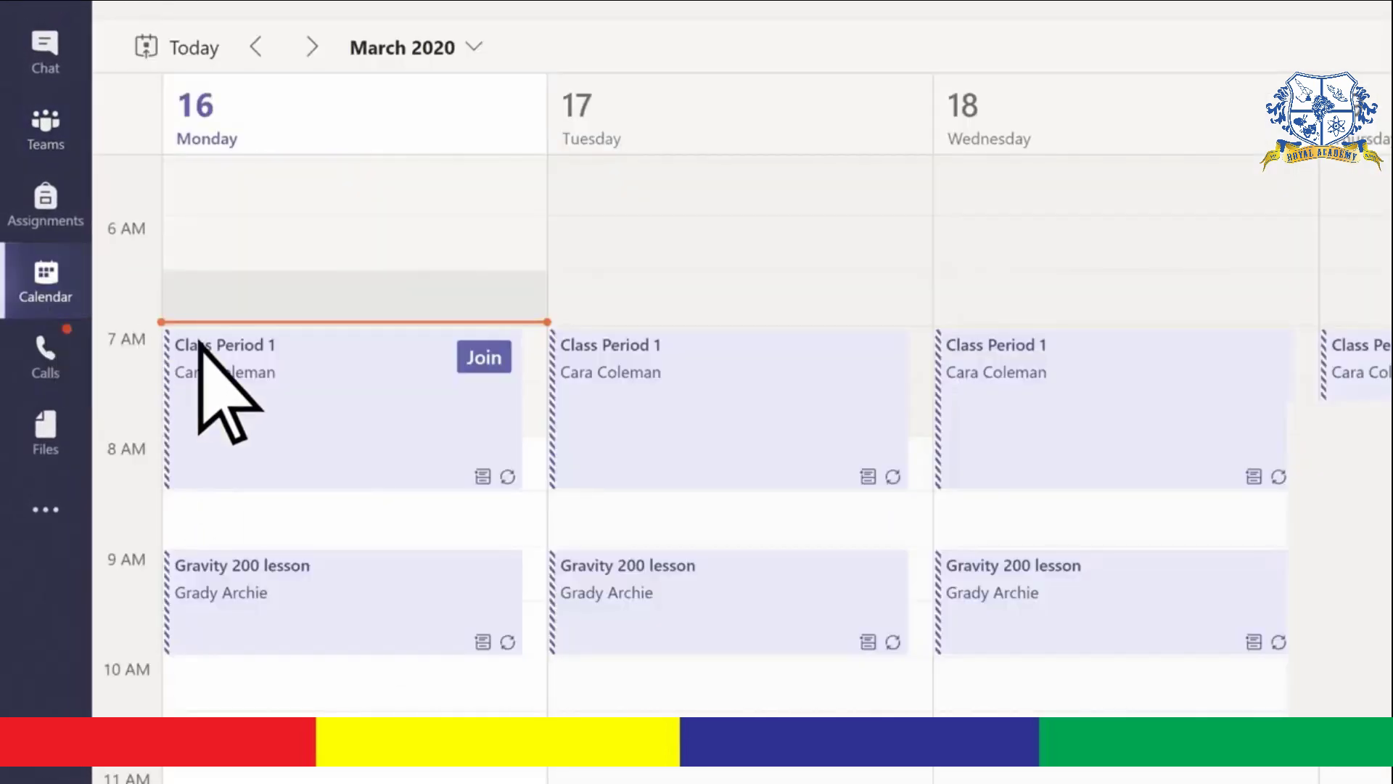
left_click(484, 358)
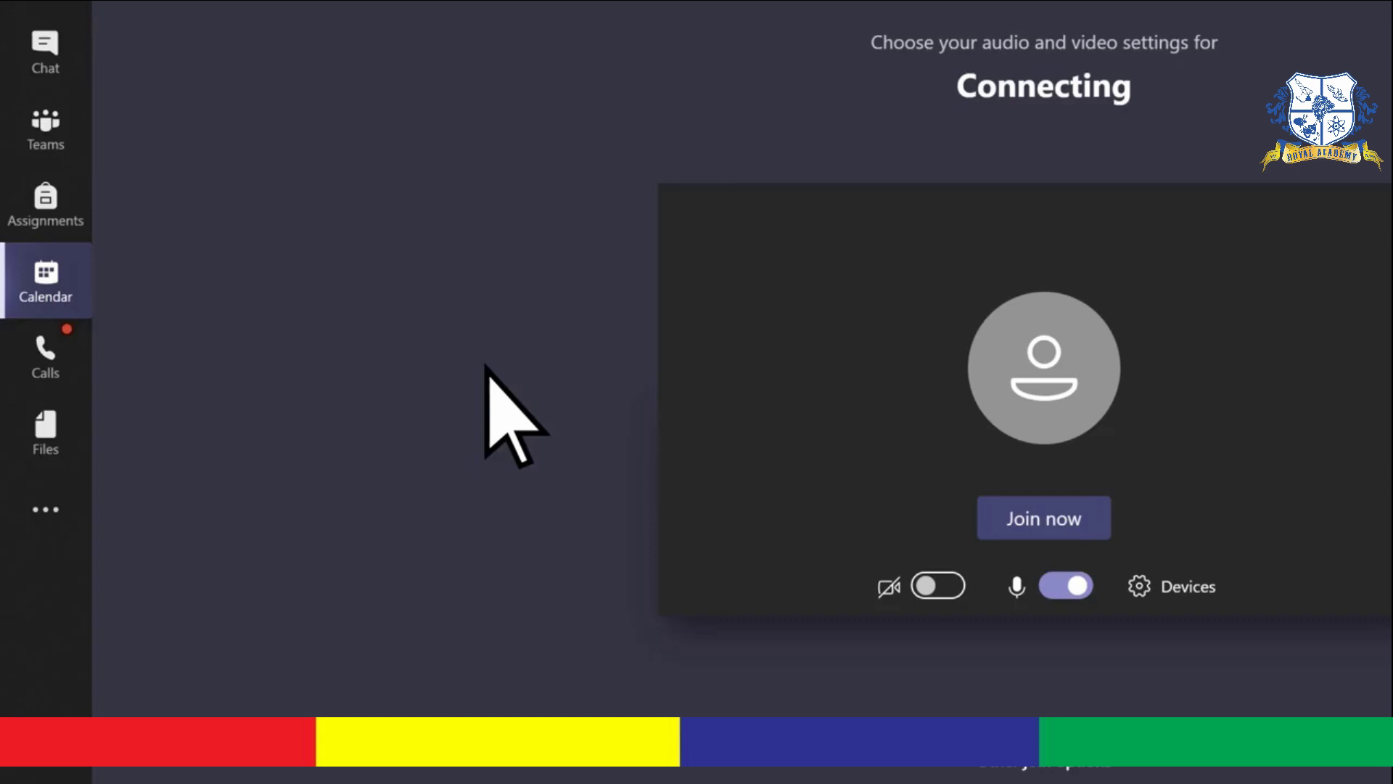
left_click(695, 366)
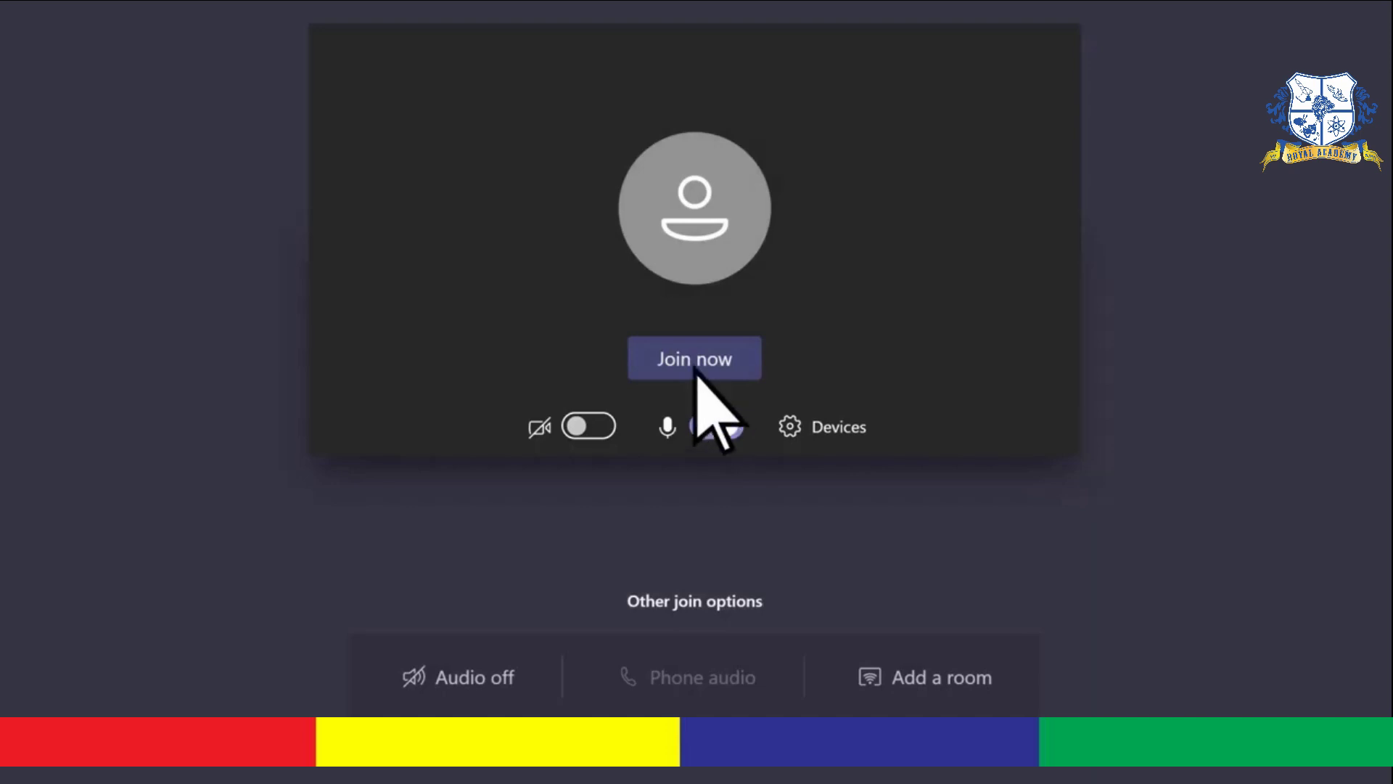
left_click(697, 373)
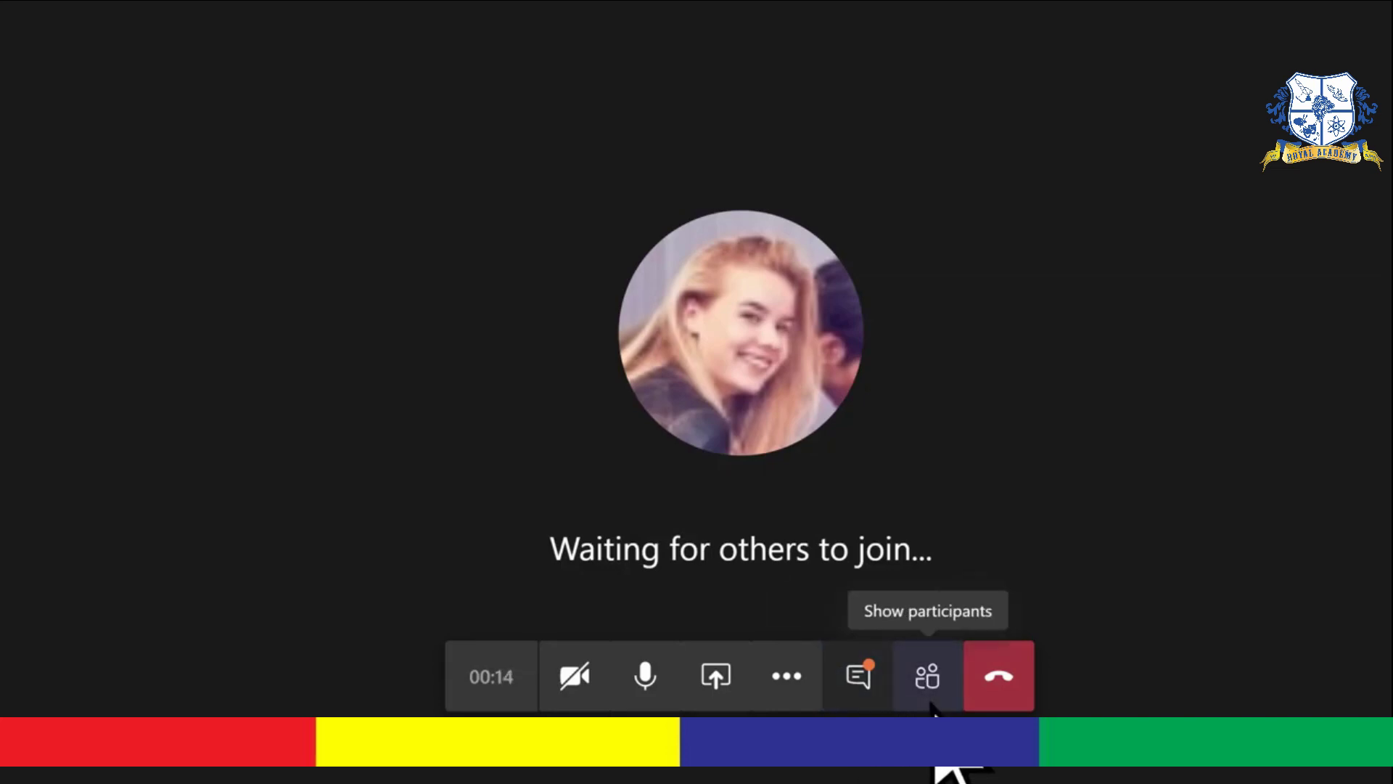
left_click(787, 681)
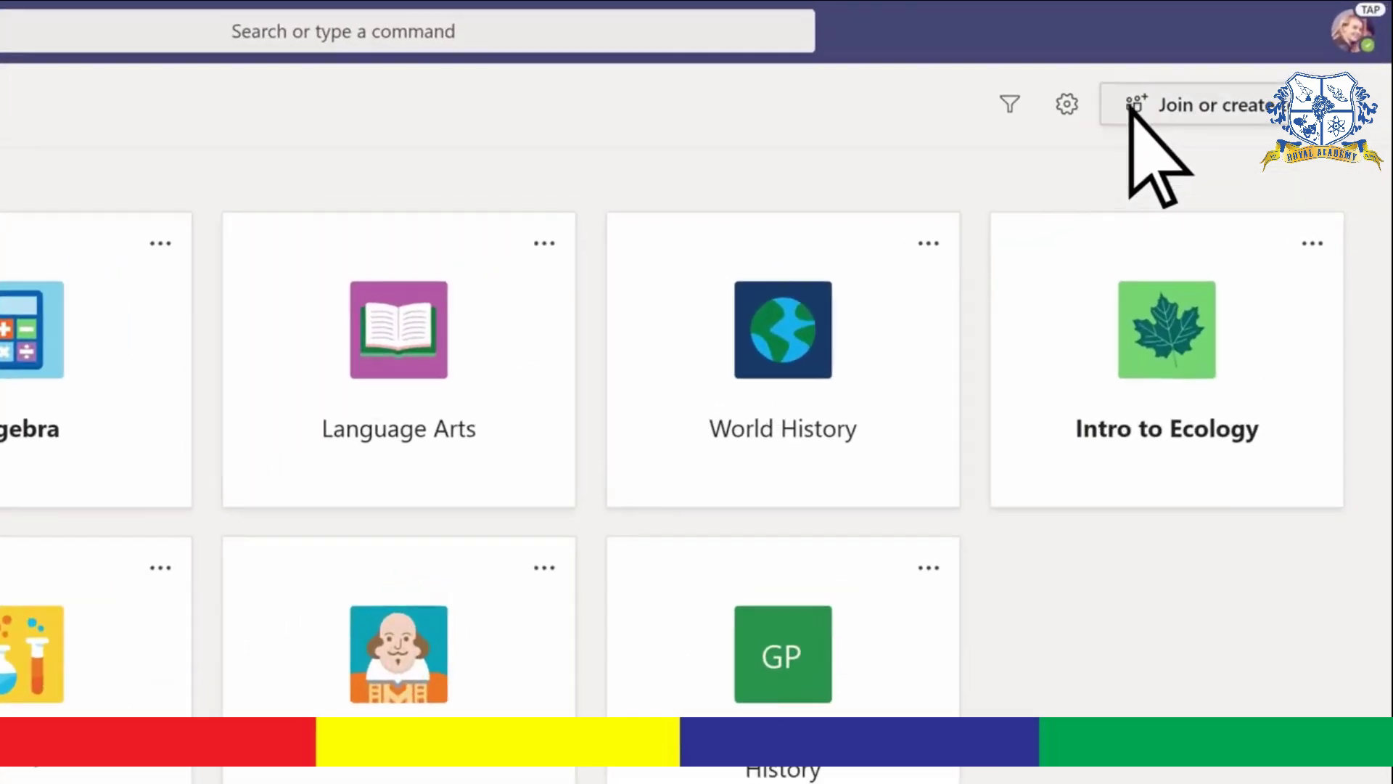
Create a private team named "Chemistry 301 Spring Project" with the description "Team for students working on the spring project for Chem 301.".
left_click(1131, 109)
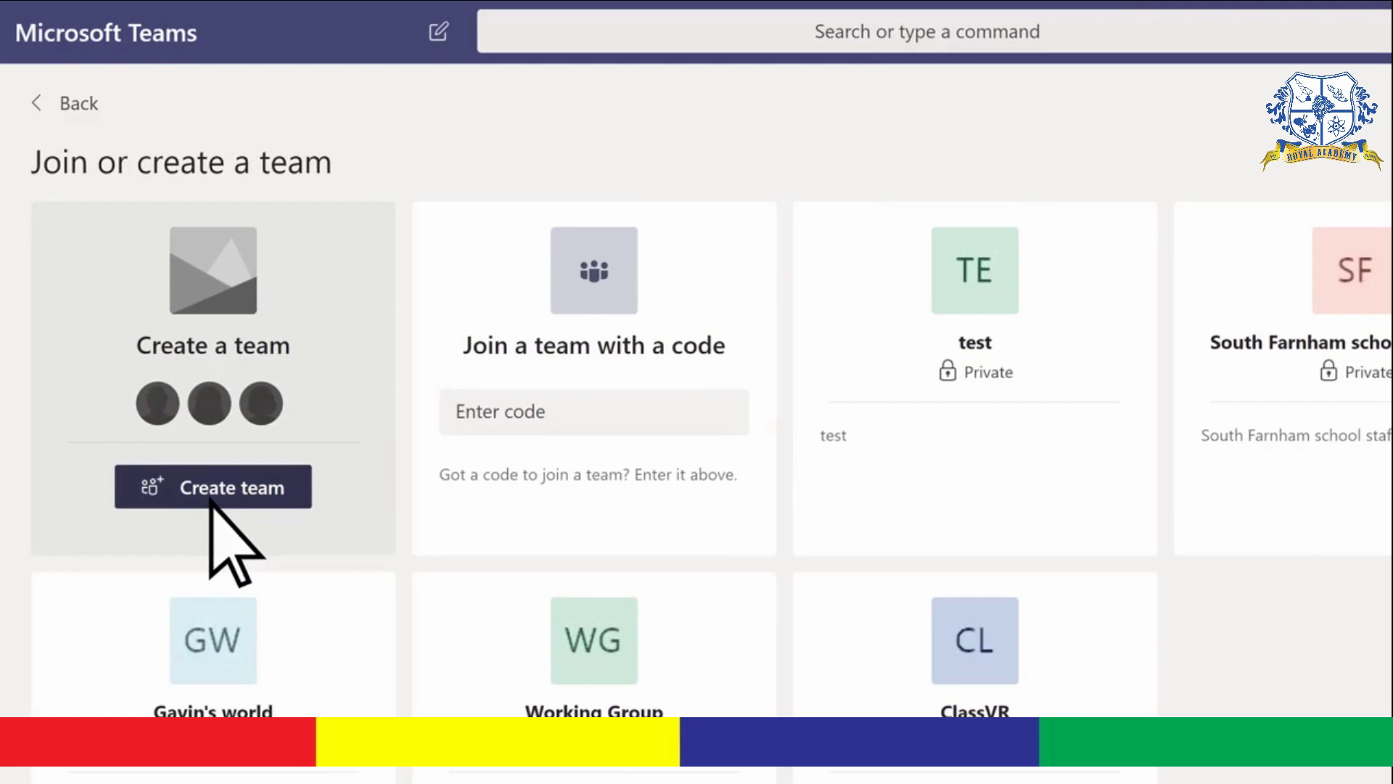
left_click(211, 493)
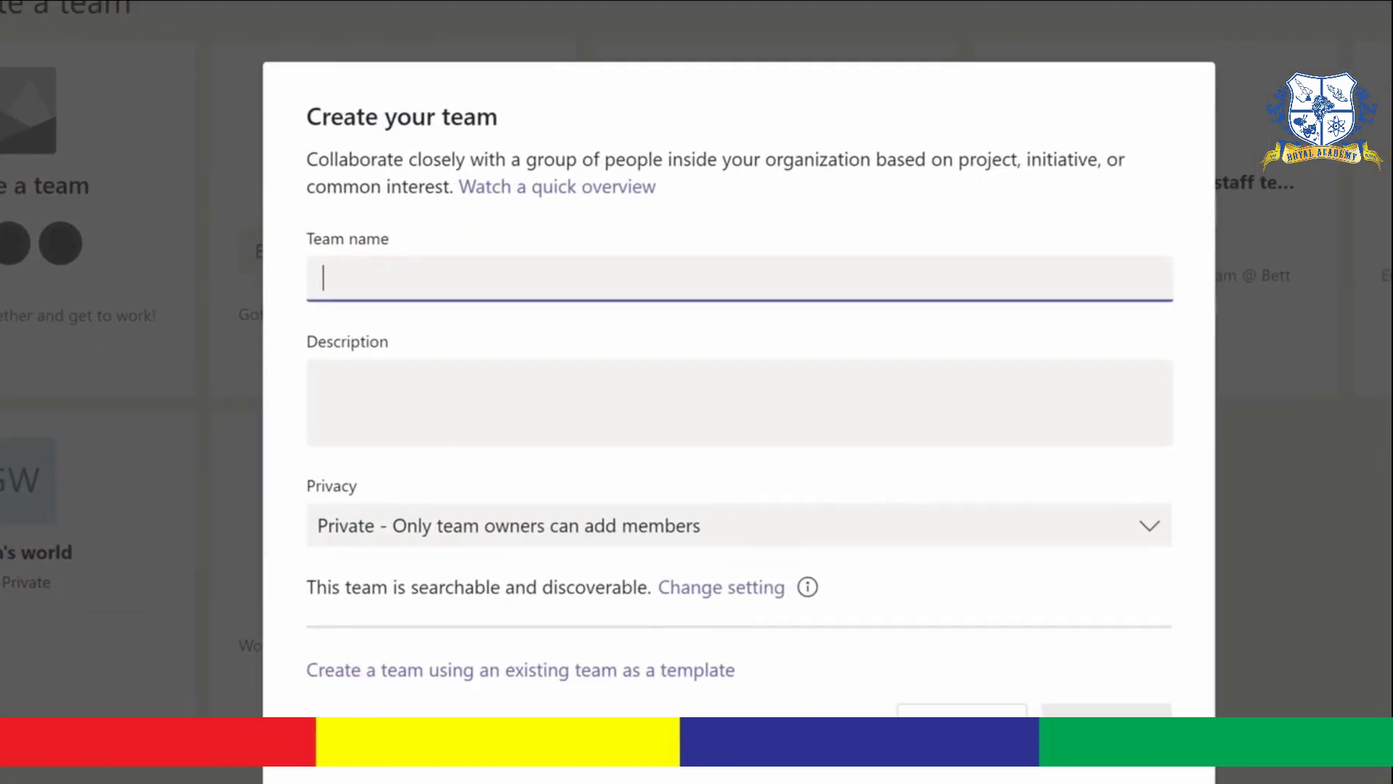
type("Chemistry 301 Spring Project")
left_click(280, 347)
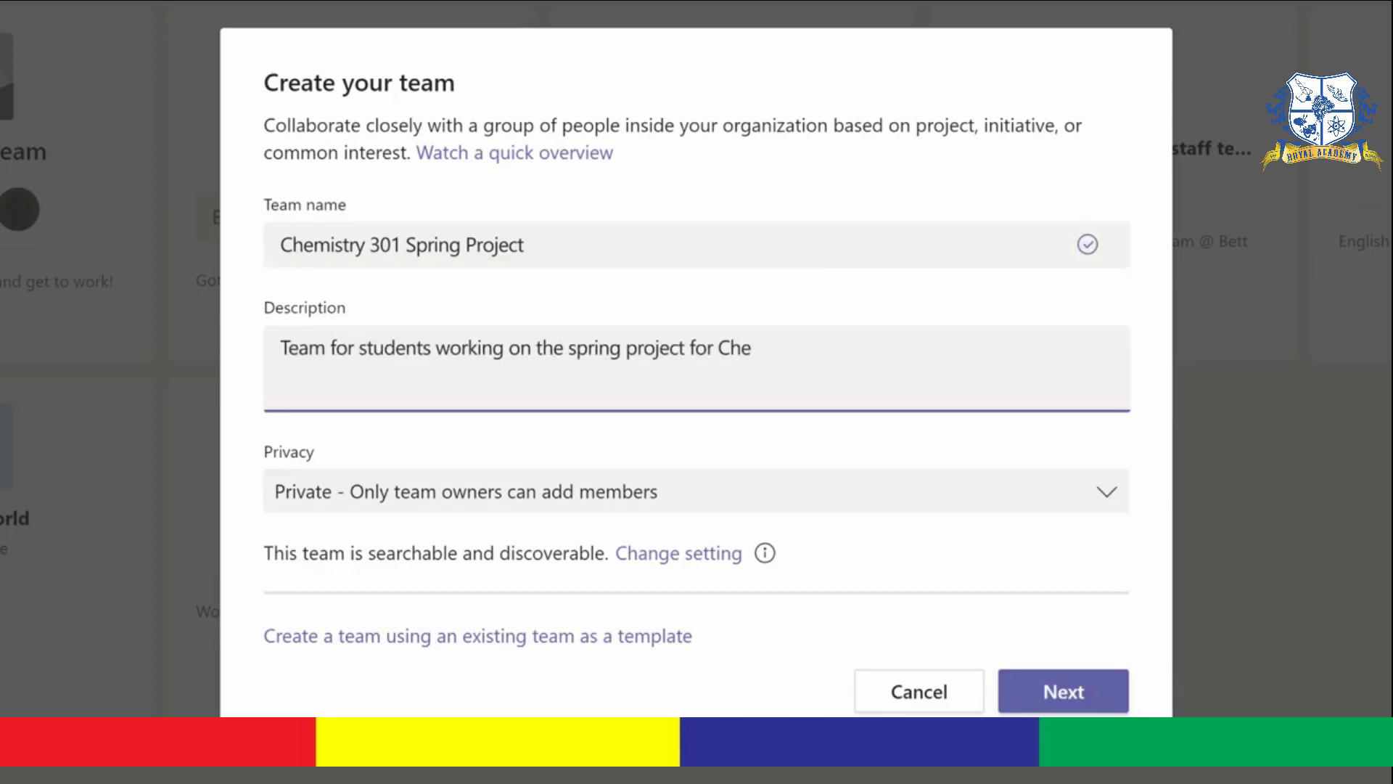
type("301.")
left_click(1107, 494)
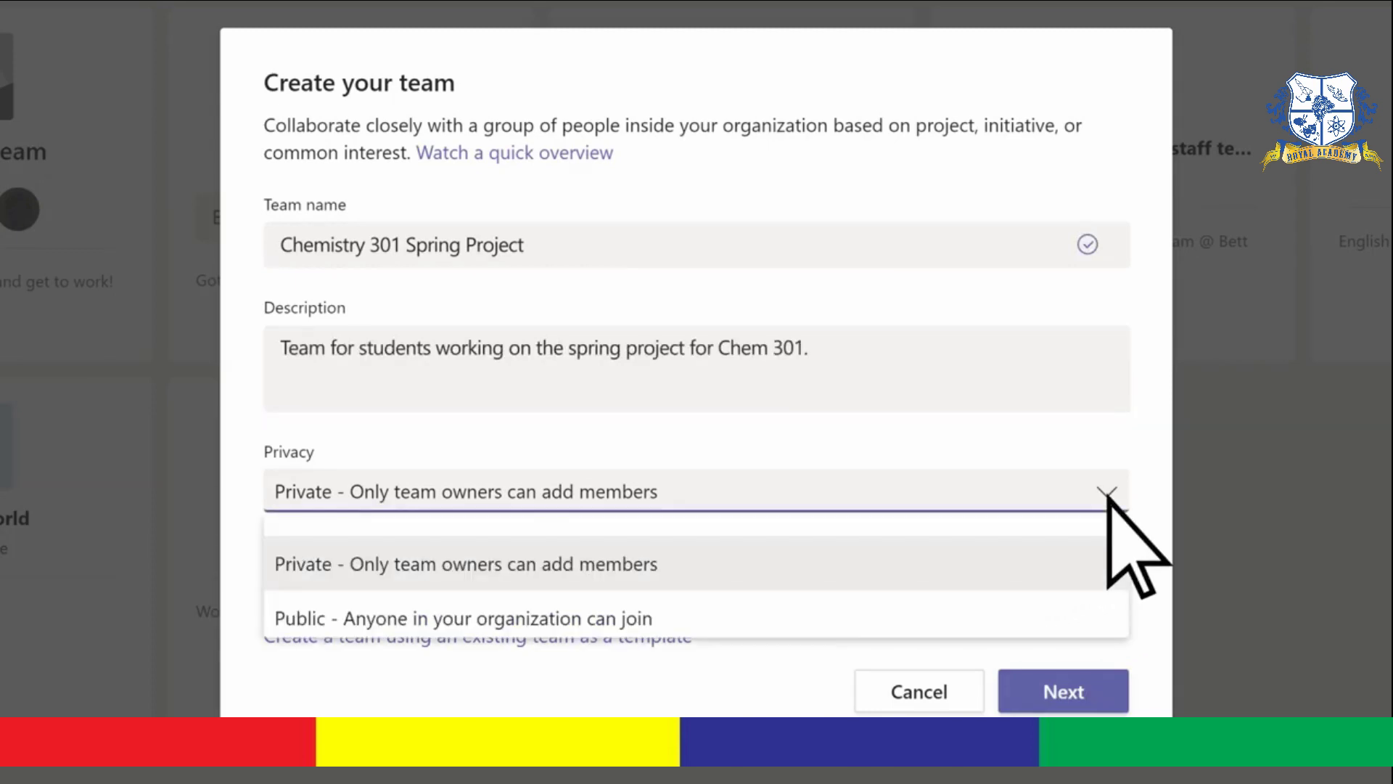
left_click(1109, 555)
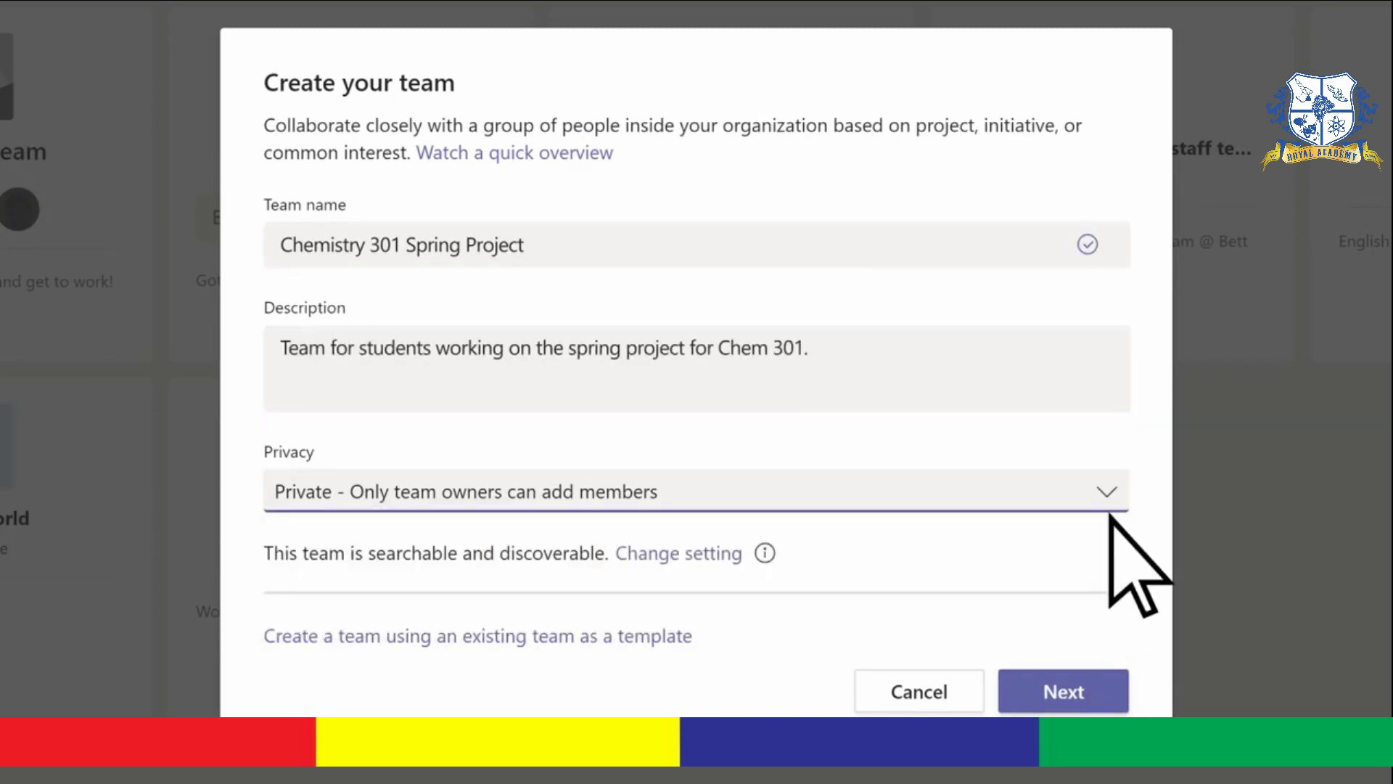
left_click(1095, 693)
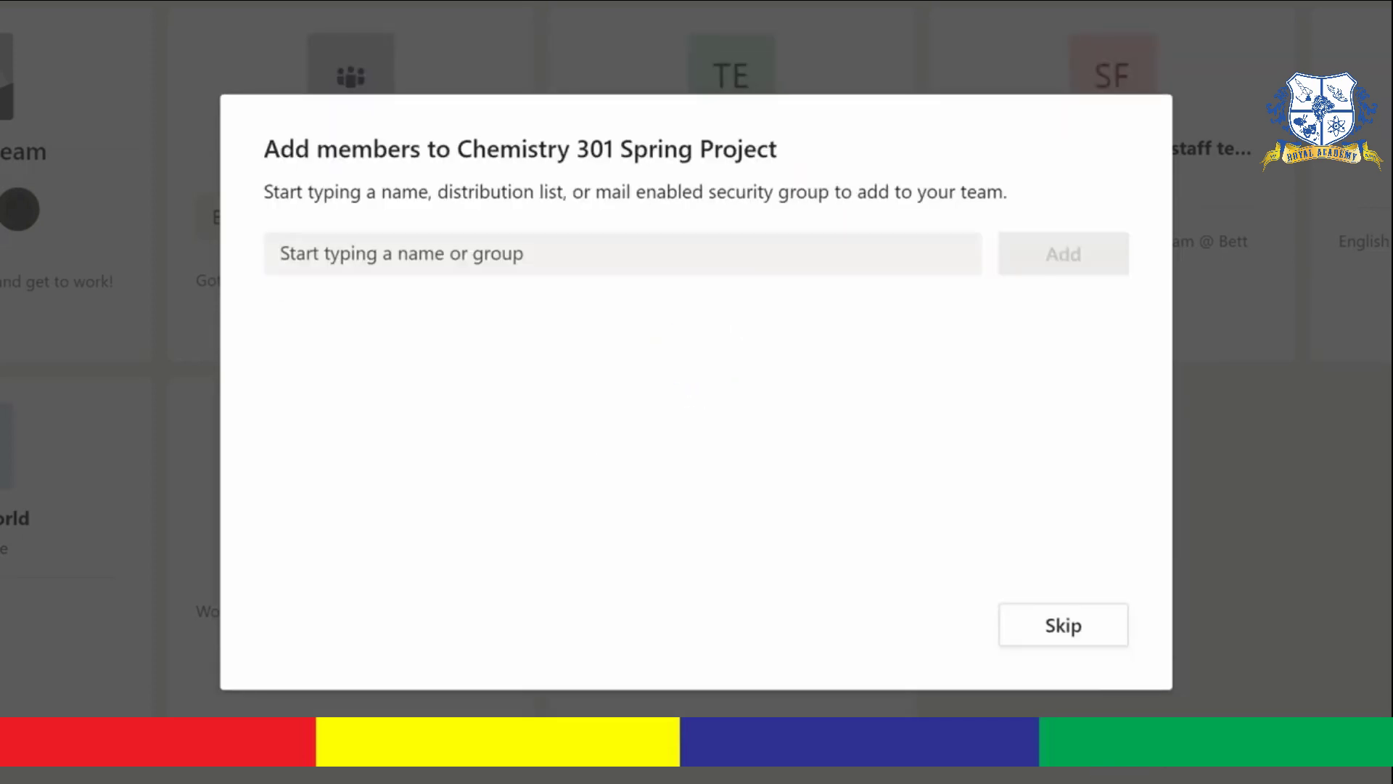
Find three students by name and add them as members of the Chemistry 301 Spring Project team.
type("Eldon")
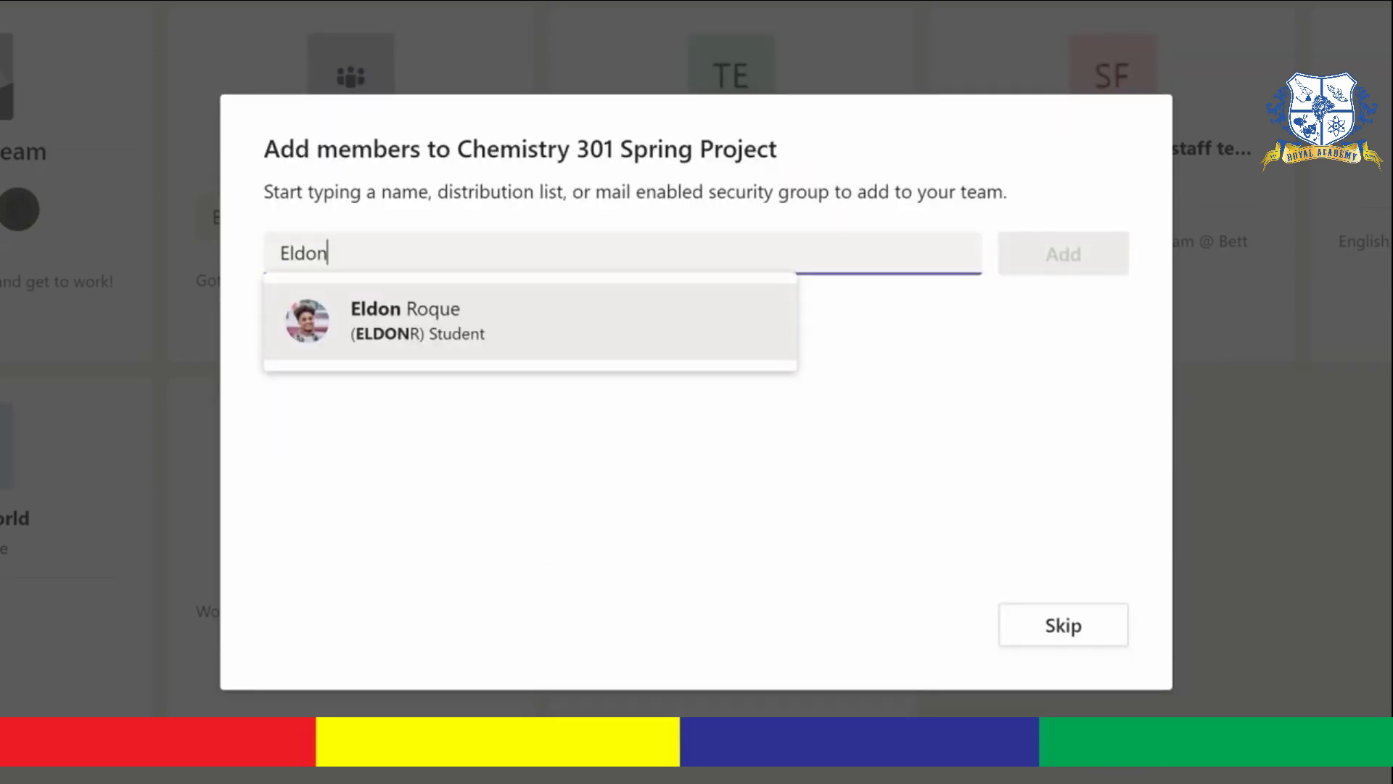
left_click(516, 323)
type("Del")
left_click(515, 320)
type("alex")
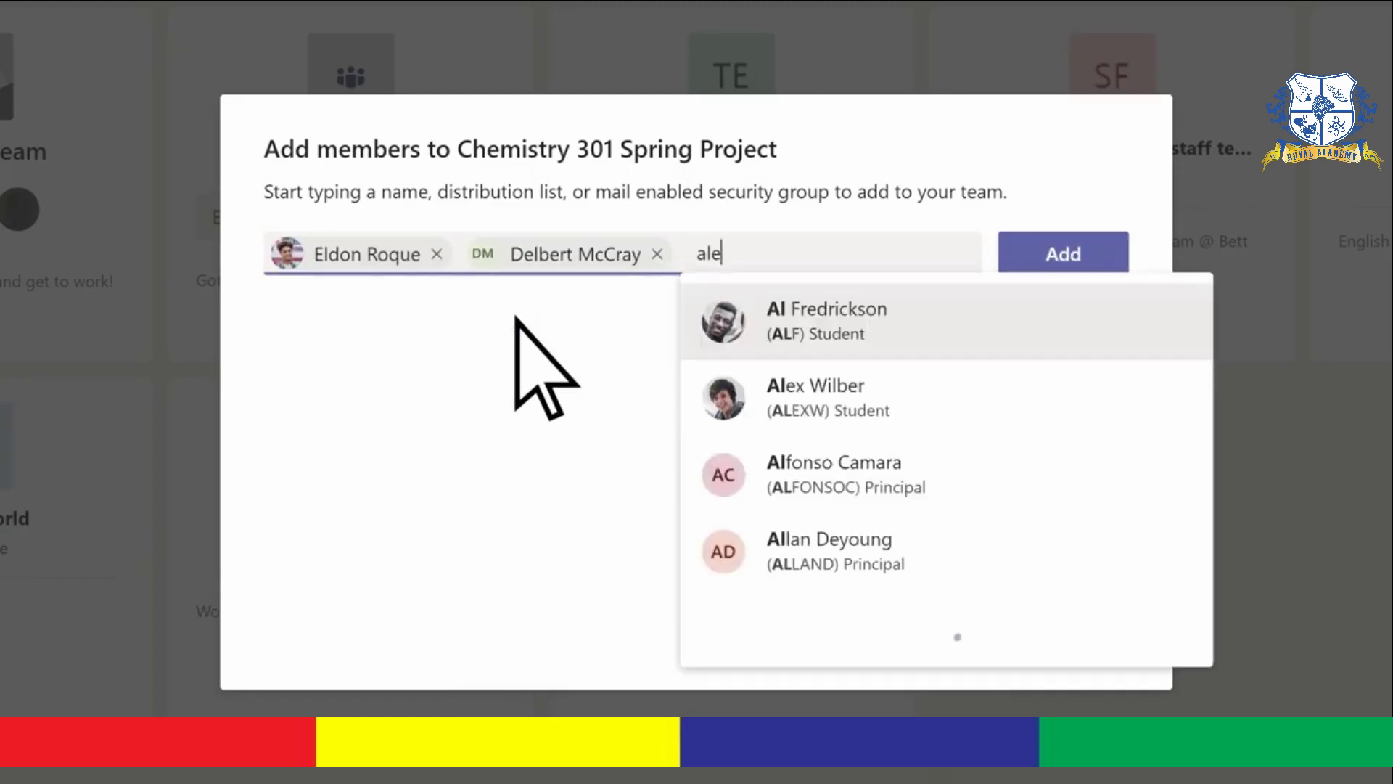
left_click(723, 333)
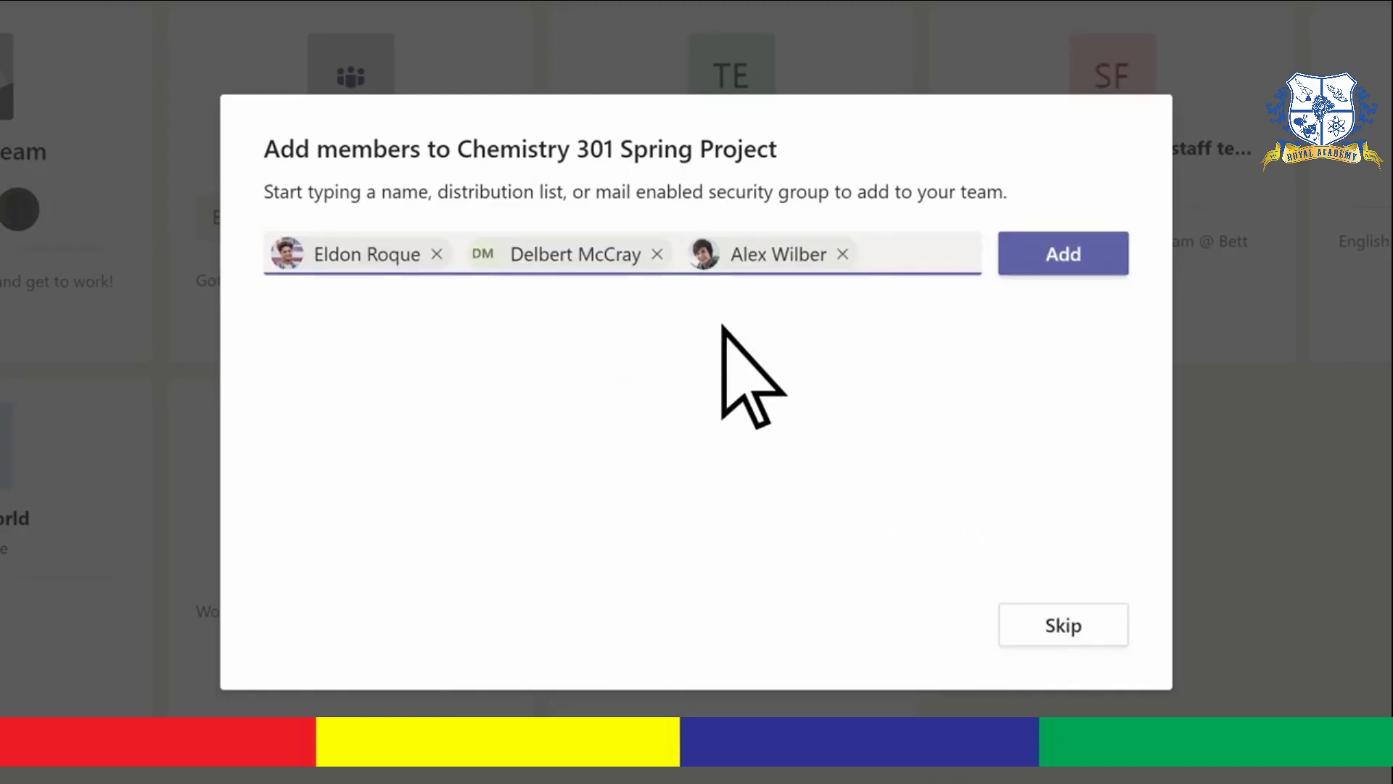
left_click(1063, 270)
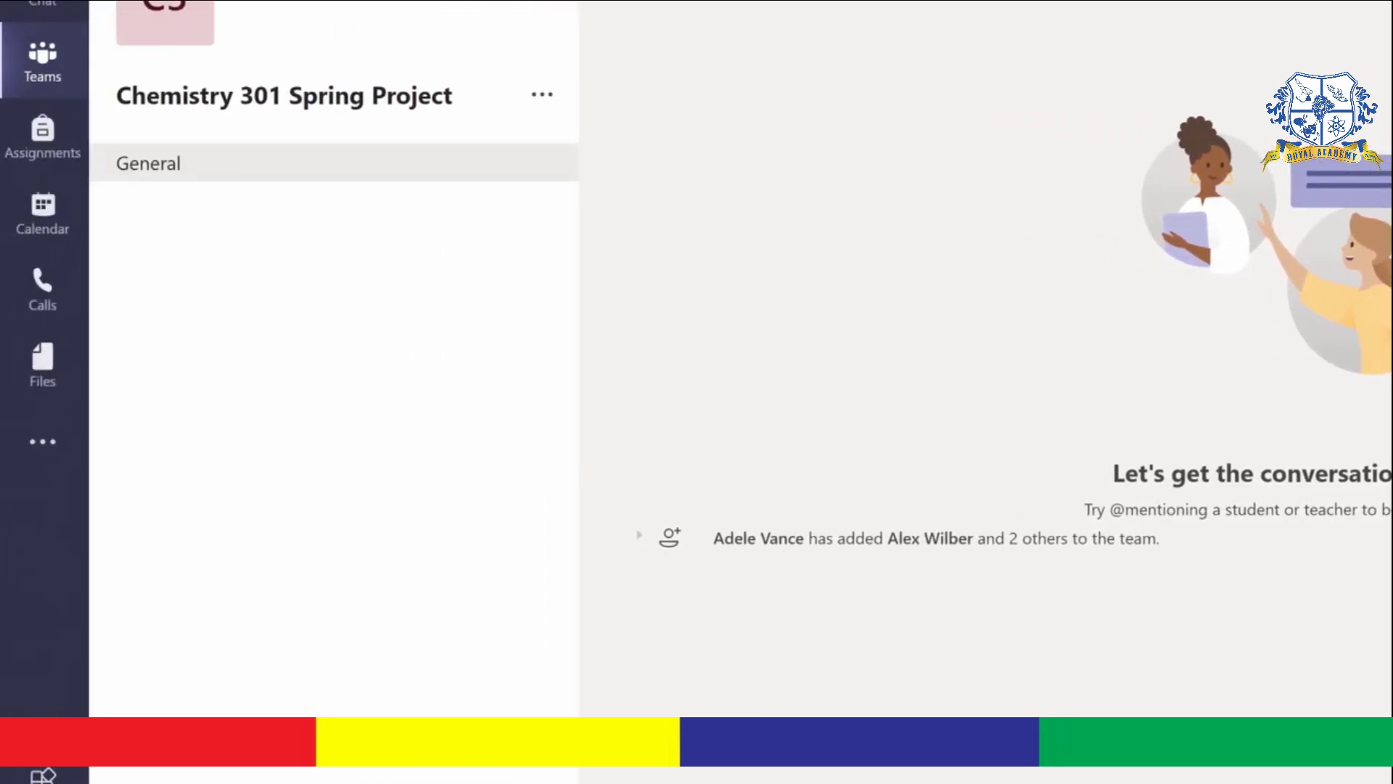
Add a standard channel named "Chemical Reaction Research Group" with the description "Team responsible for creating a safe chemical reaction for the Chem 301 spring project.".
left_click(542, 95)
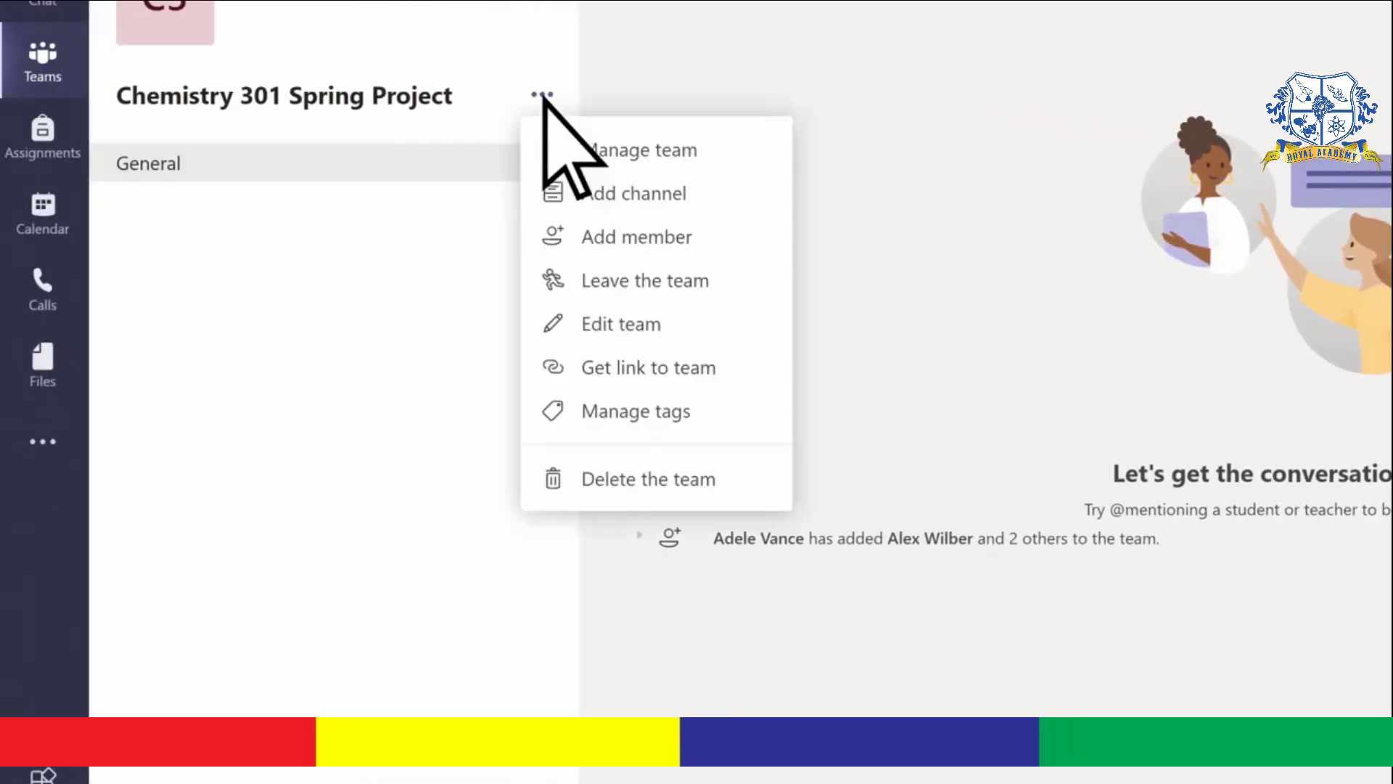
left_click(555, 196)
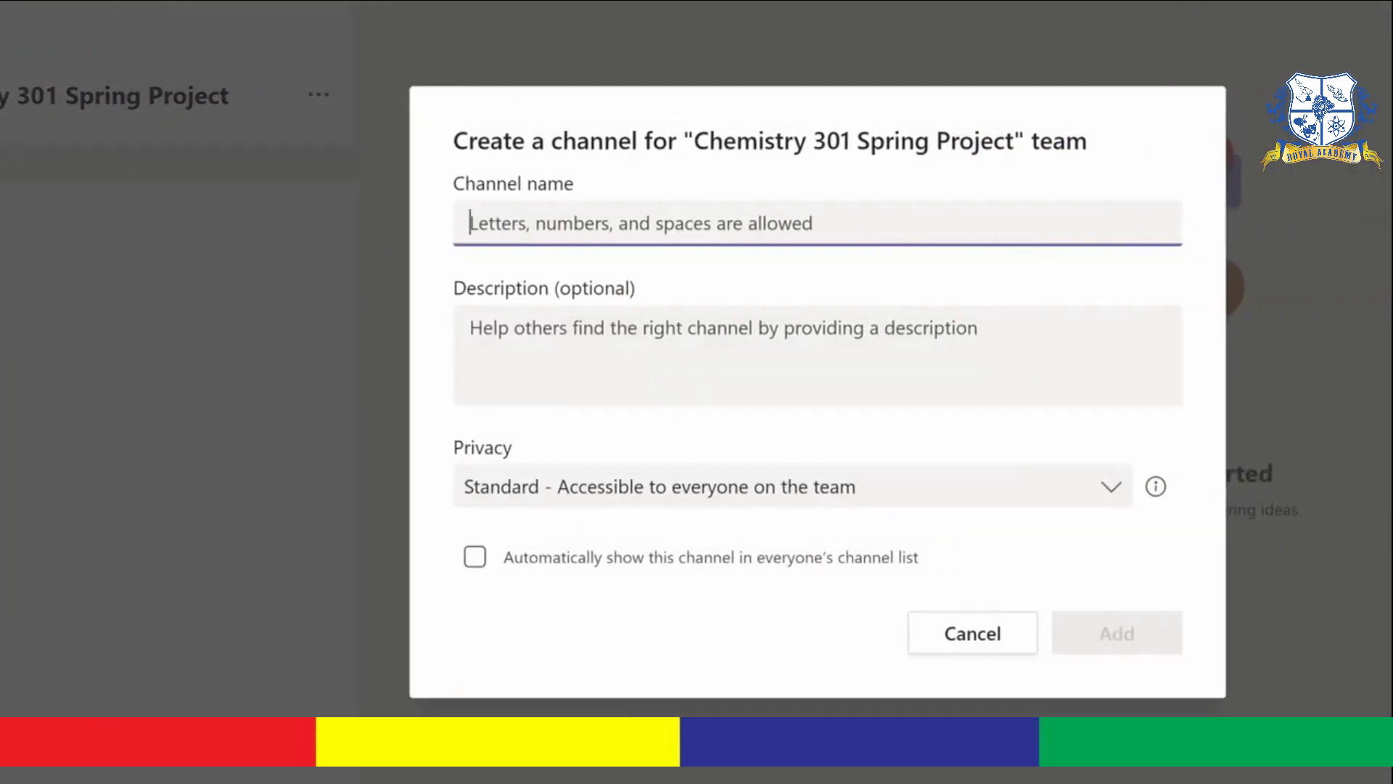
type("Chemical Reaction Research Group")
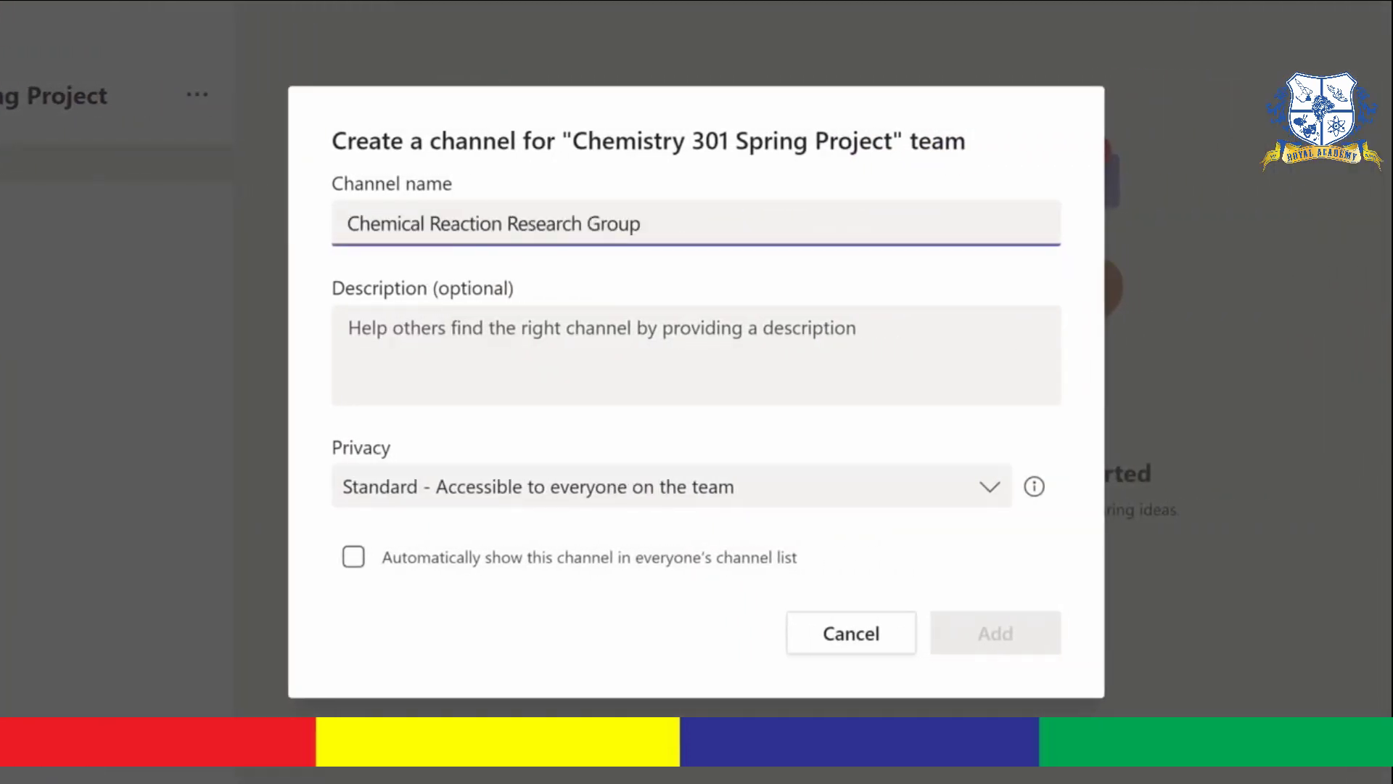
left_click(696, 354)
type("Team responsible for creating a safe chemical reaction for the")
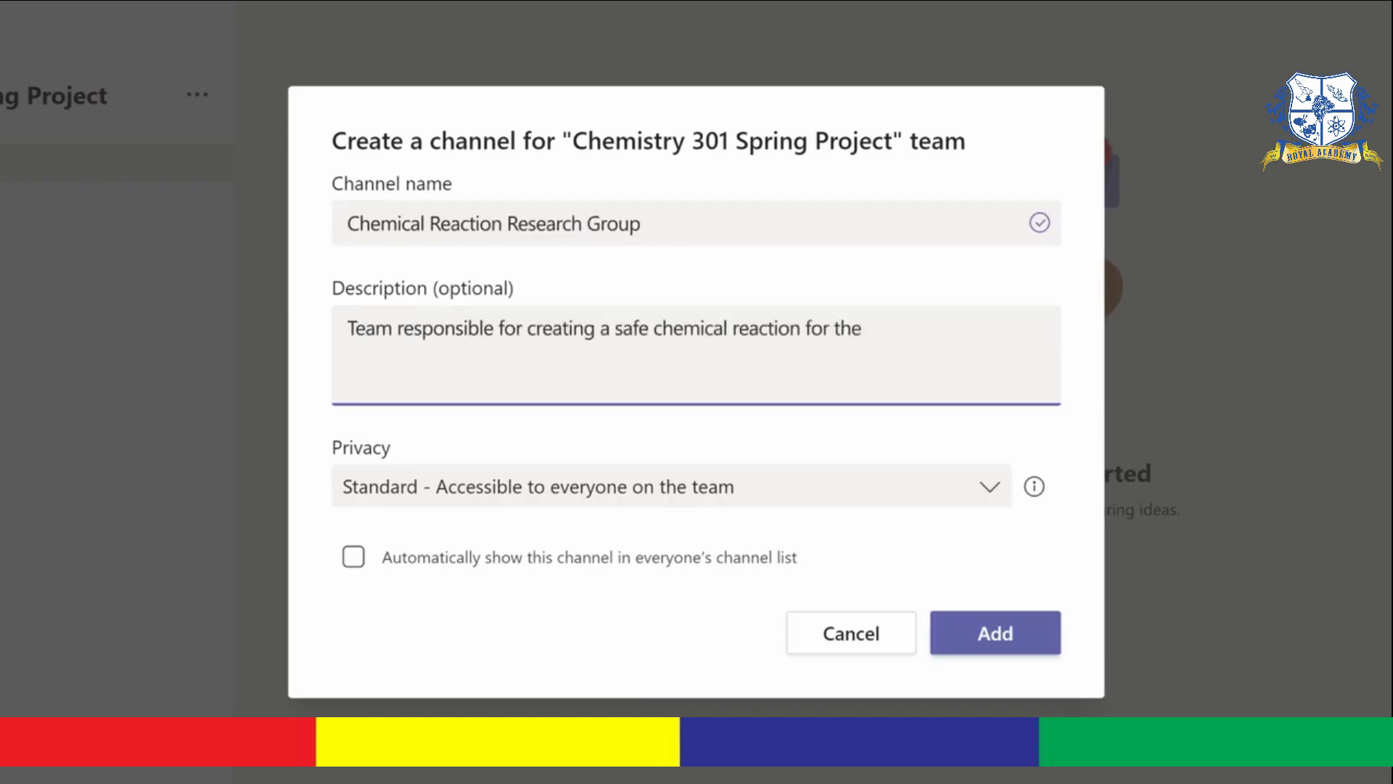
type("ct.")
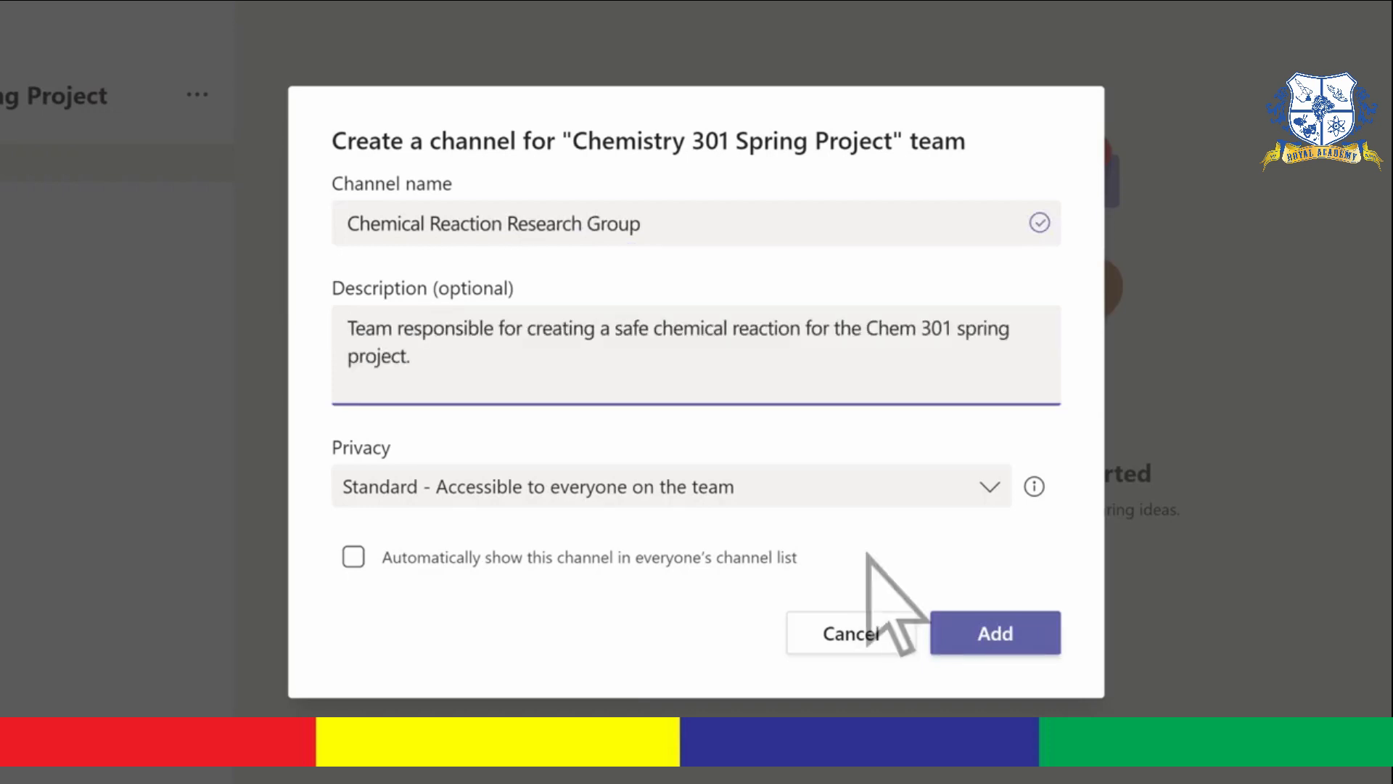
left_click(993, 487)
left_click(993, 488)
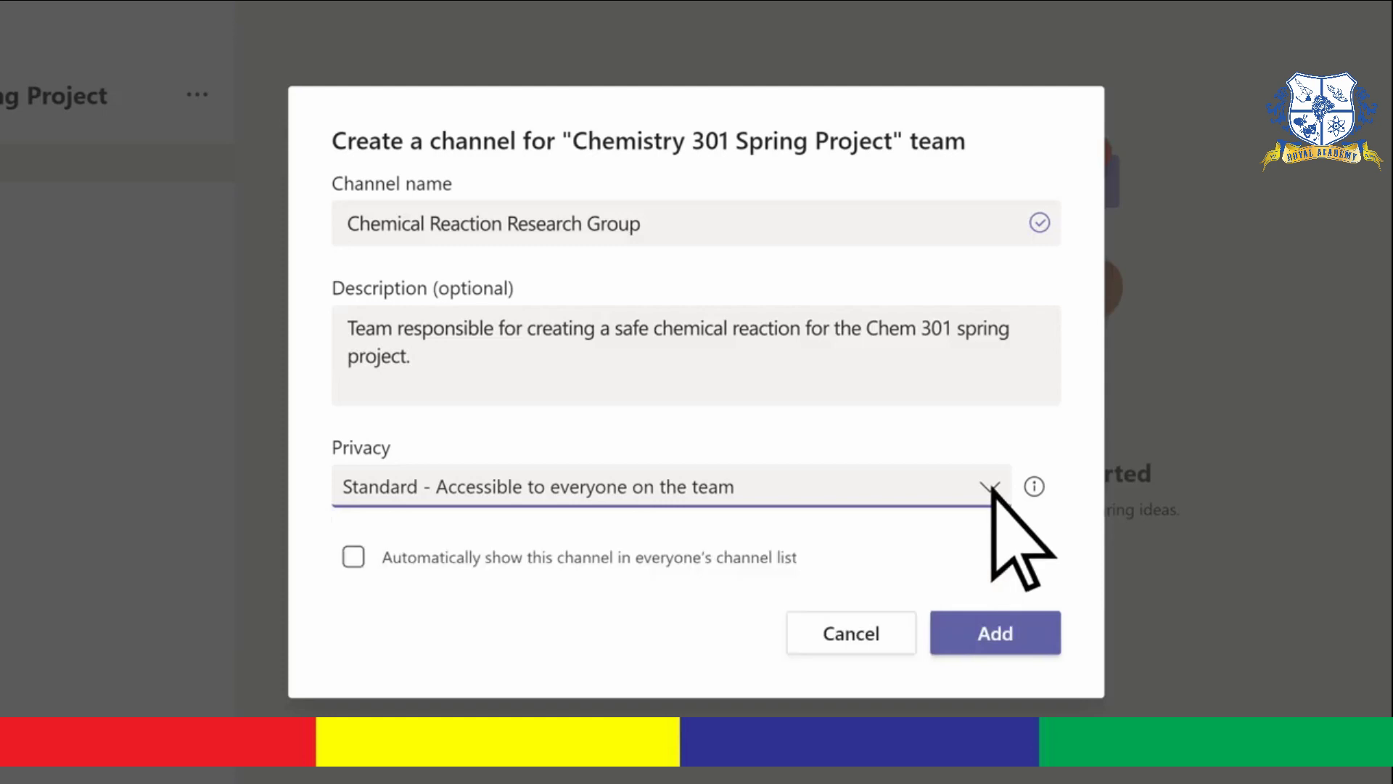
left_click(1024, 633)
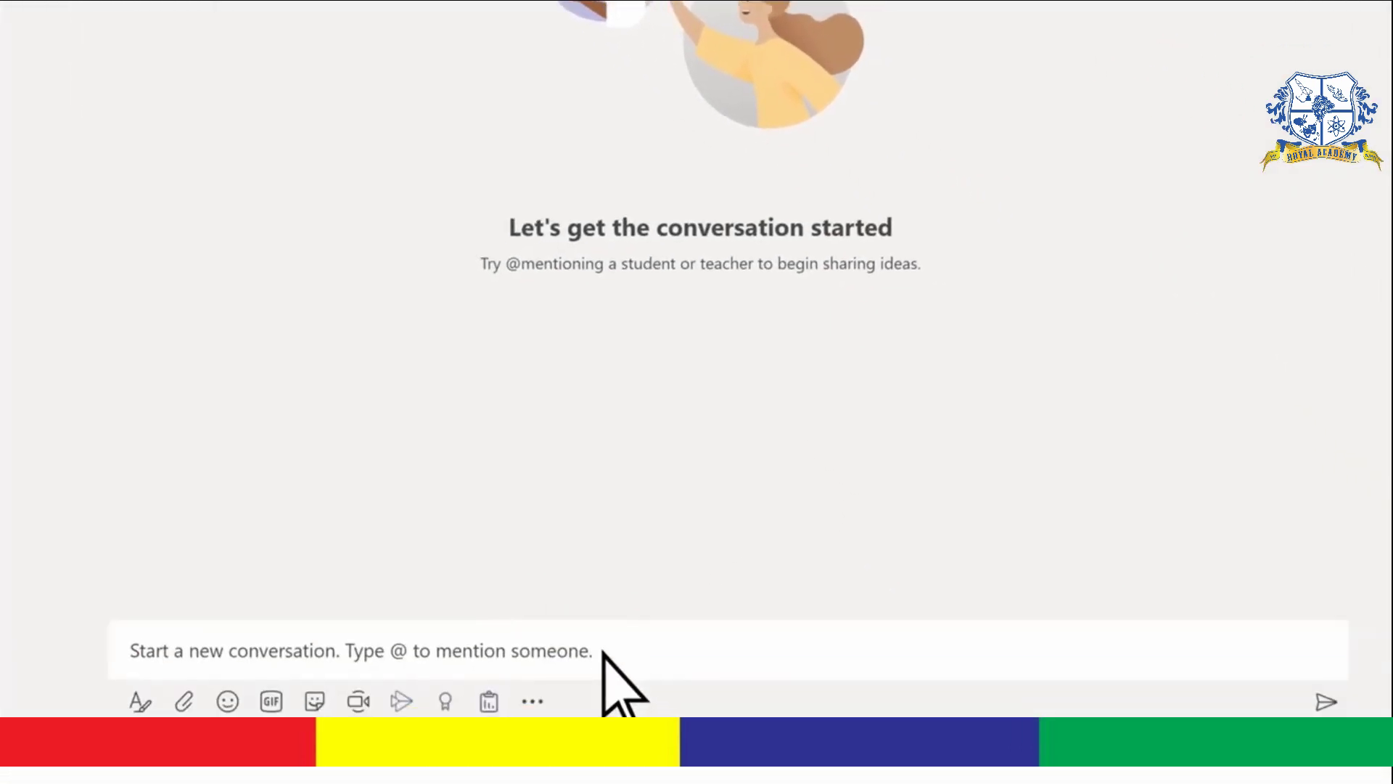
Post a message in the new channel that mentions two of the added students and reads "- This is where we'll be adding our research.".
left_click(604, 653)
type("@del")
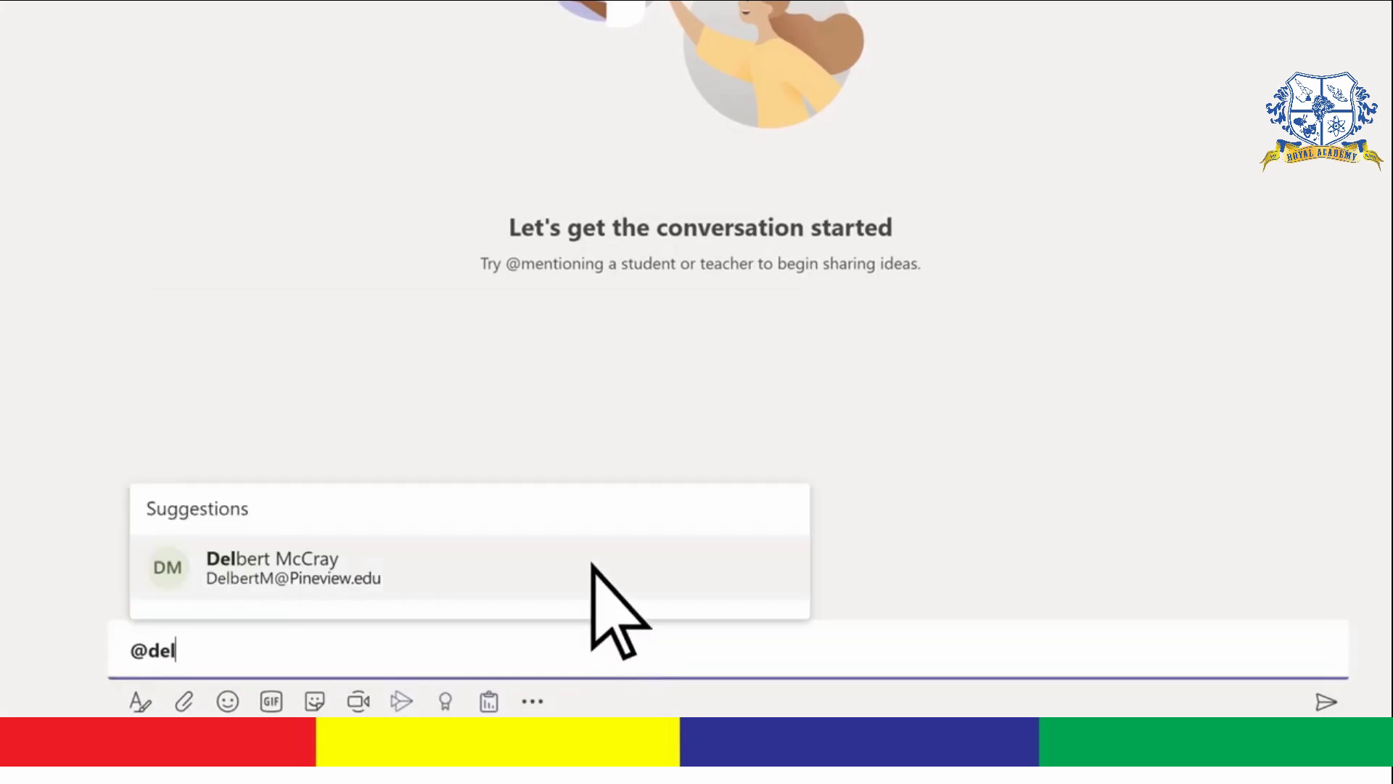
left_click(591, 569)
type("@alex")
left_click(591, 564)
type("- This is wh")
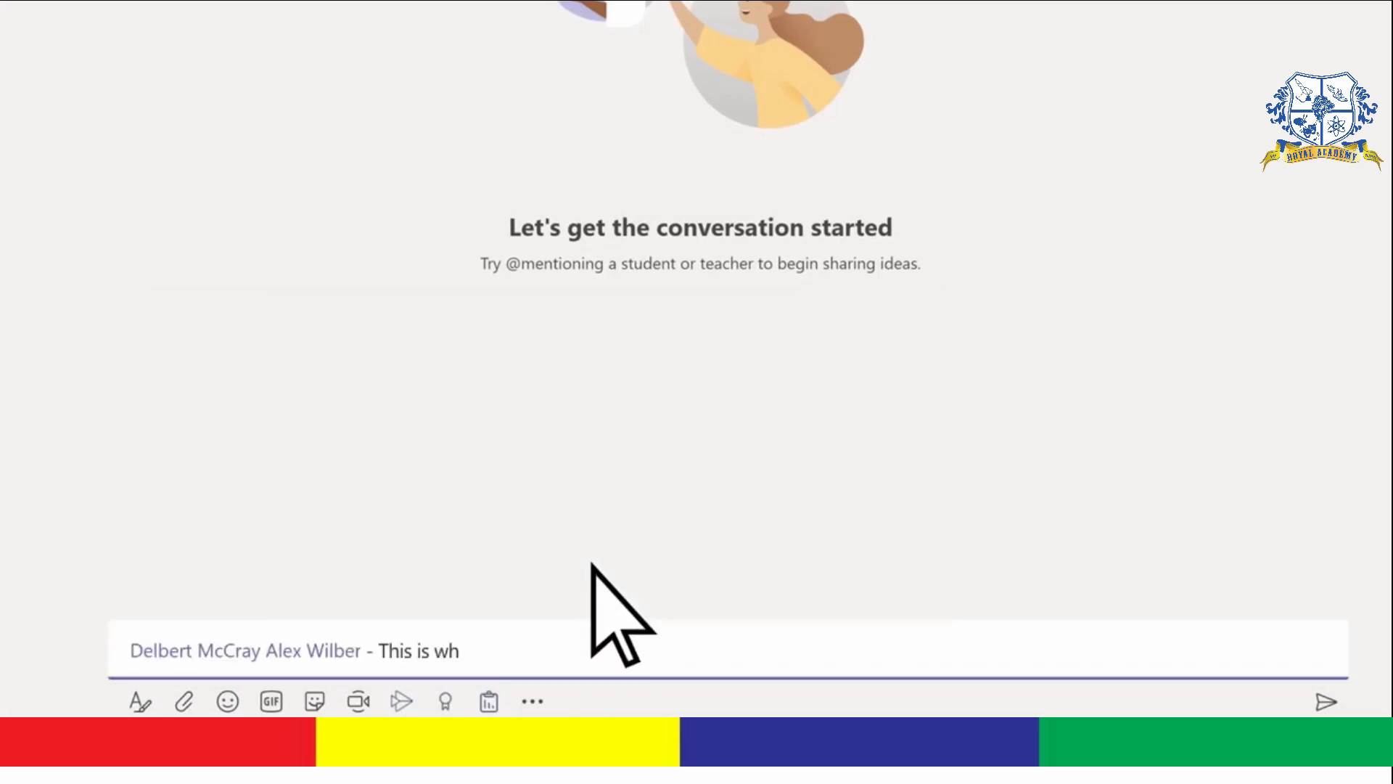
type("ere we'll be adding our research.")
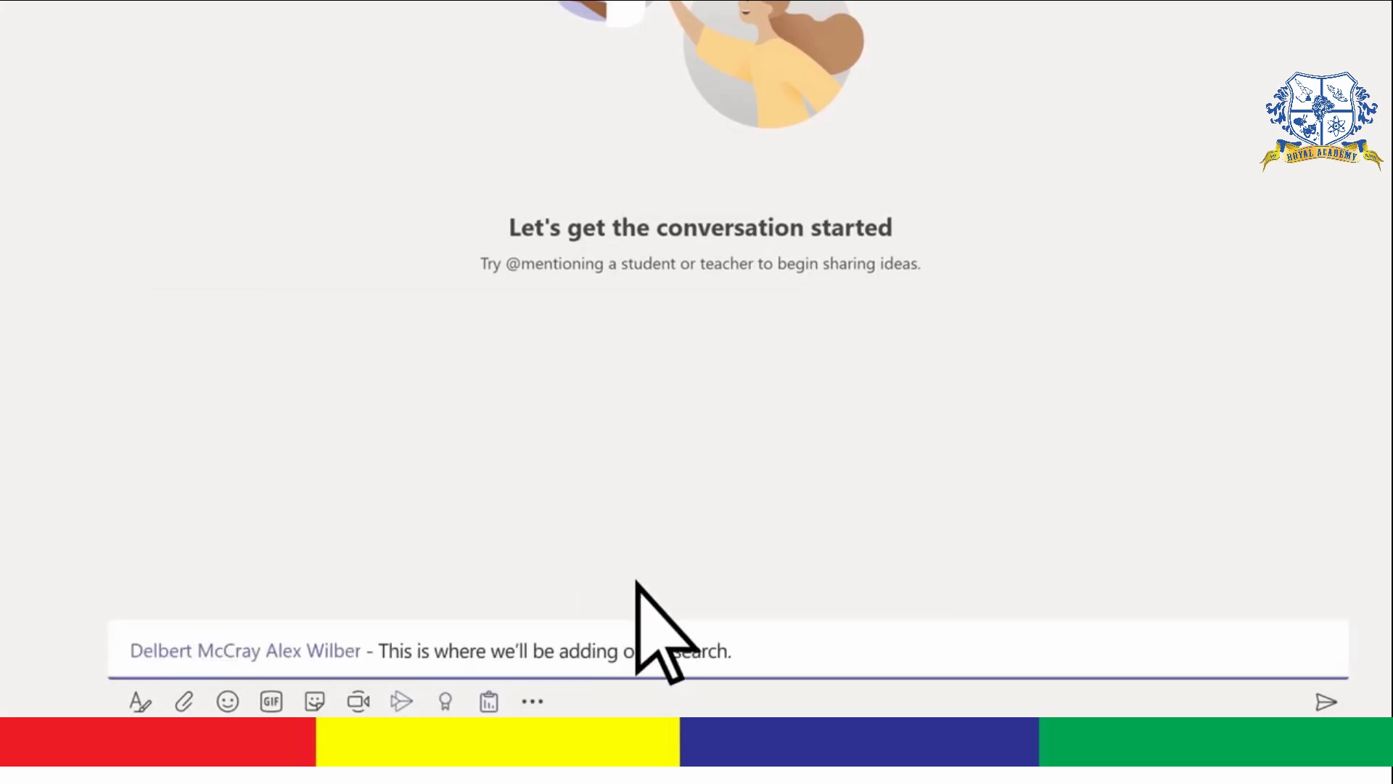
left_click(1324, 702)
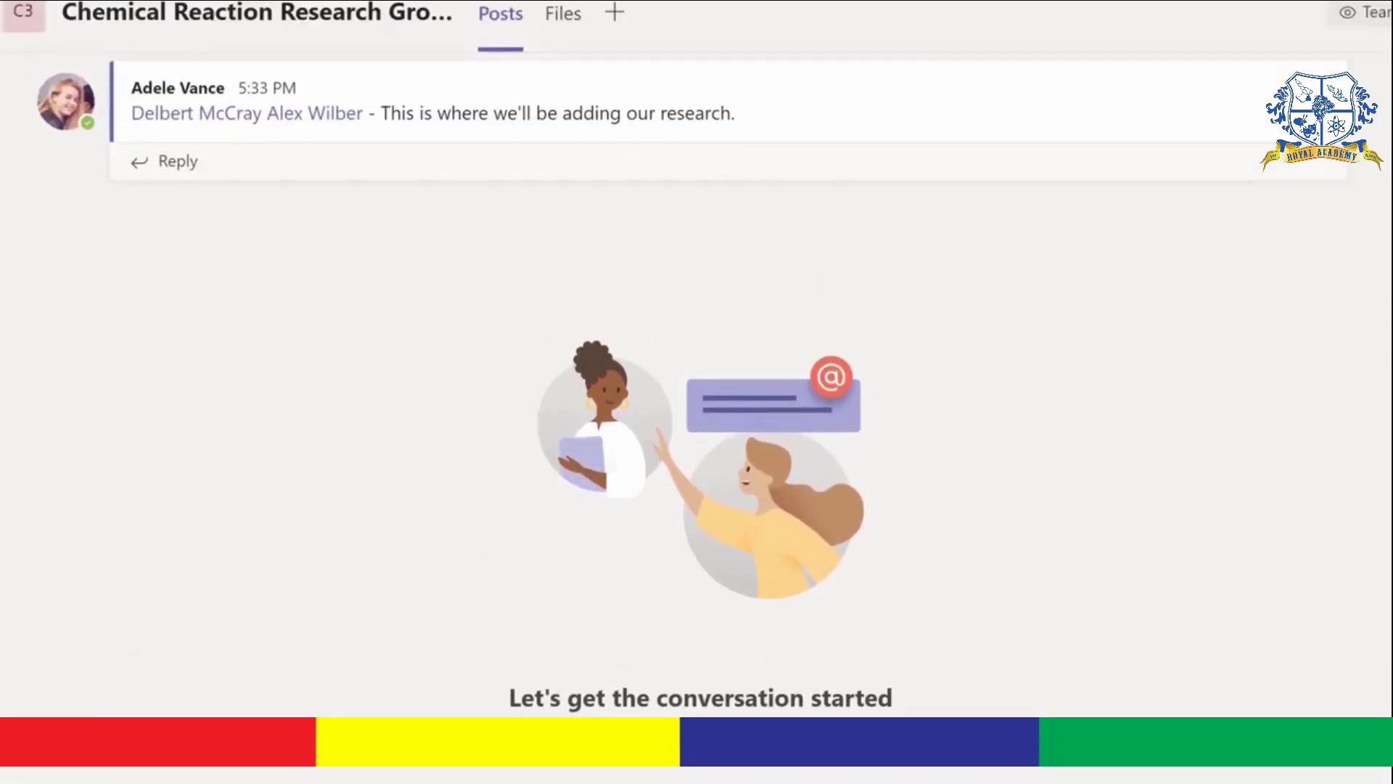